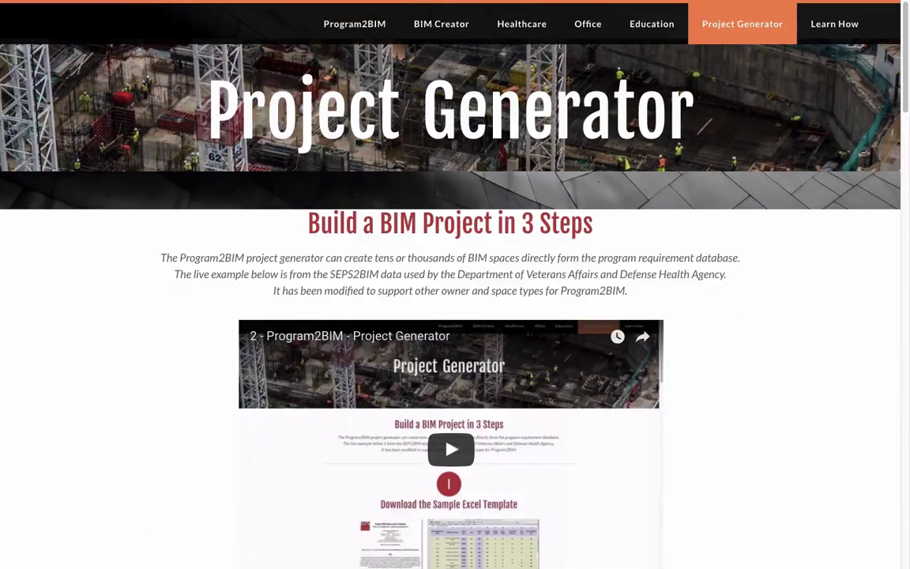
# - Look through the Project Generator page down to the list of sample Excel templates for download
pyautogui.scroll(-2, 557, 167)
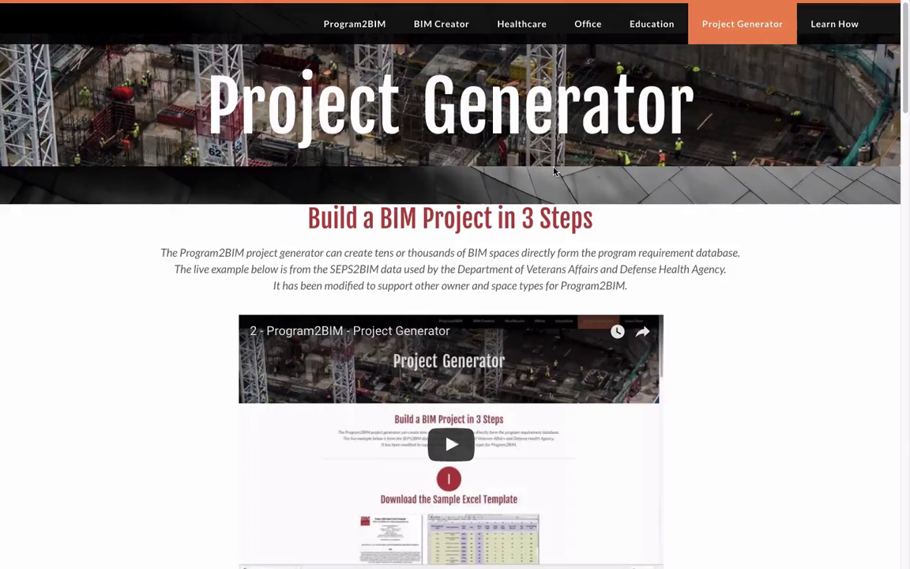
pyautogui.scroll(-5, 554, 168)
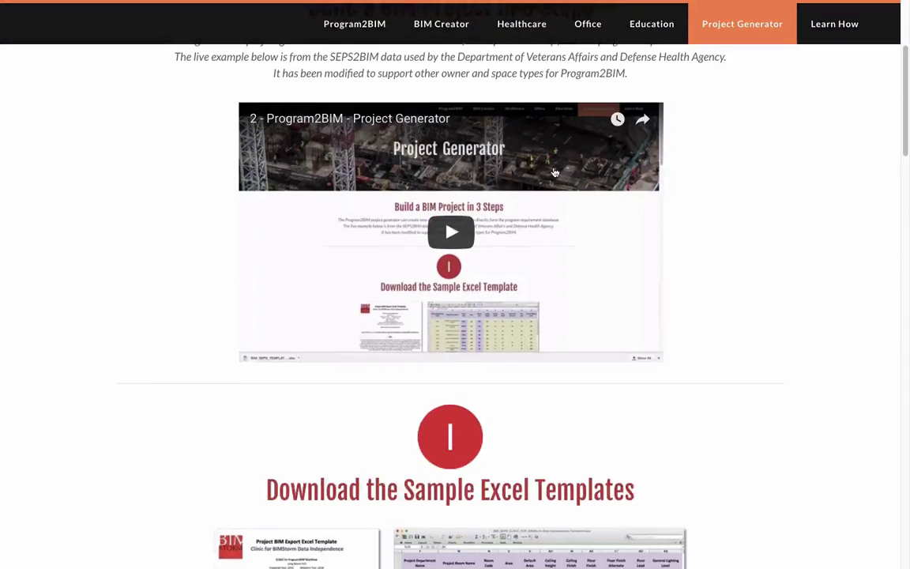
pyautogui.scroll(-3, 555, 170)
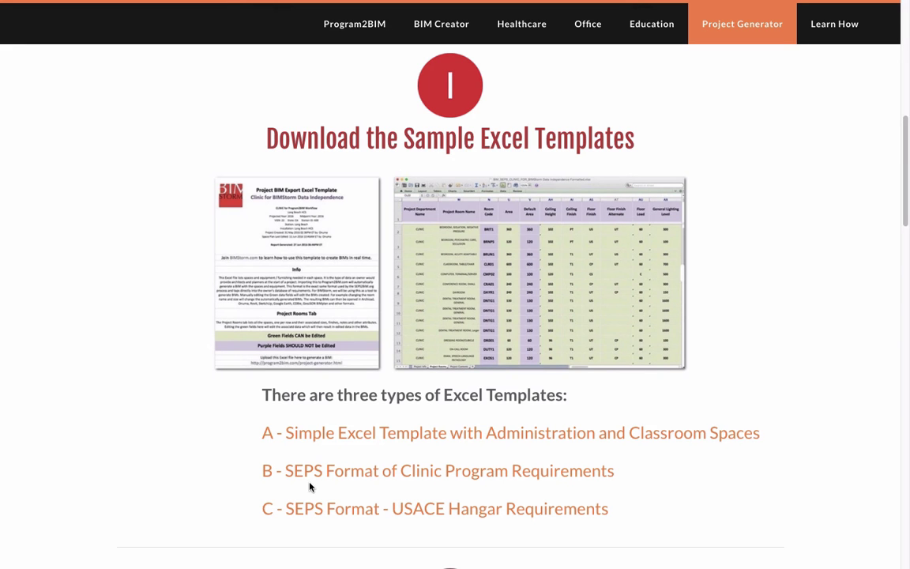
# - Switch to Excel and read the Project Info instructions of the Simple Format administration and classroom workbook
pyautogui.press('super+Tab')
pyautogui.press('super+Tab')
pyautogui.press('super+Tab')
pyautogui.press('super+Tab')
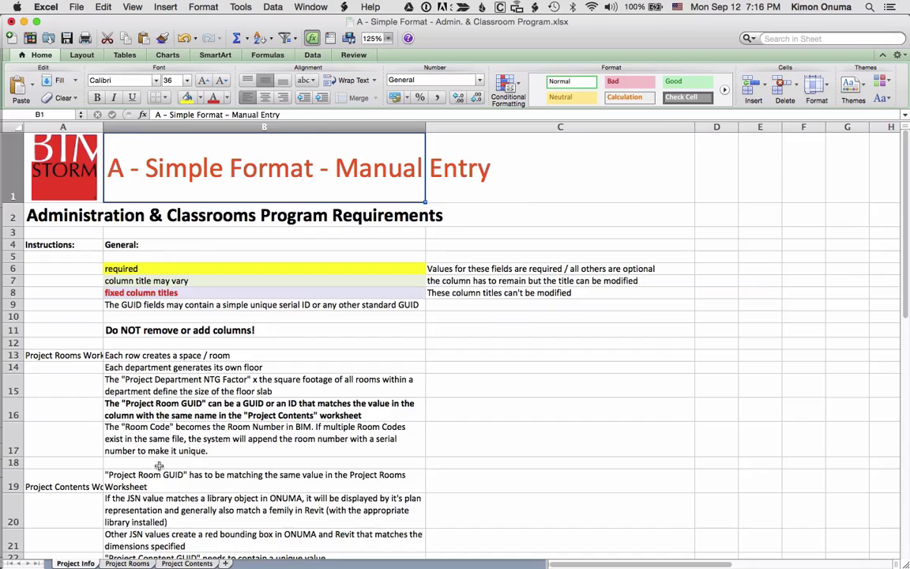
pyautogui.scroll(-1, 154, 451)
pyautogui.scroll(1, 144, 426)
pyautogui.scroll(-3, 127, 490)
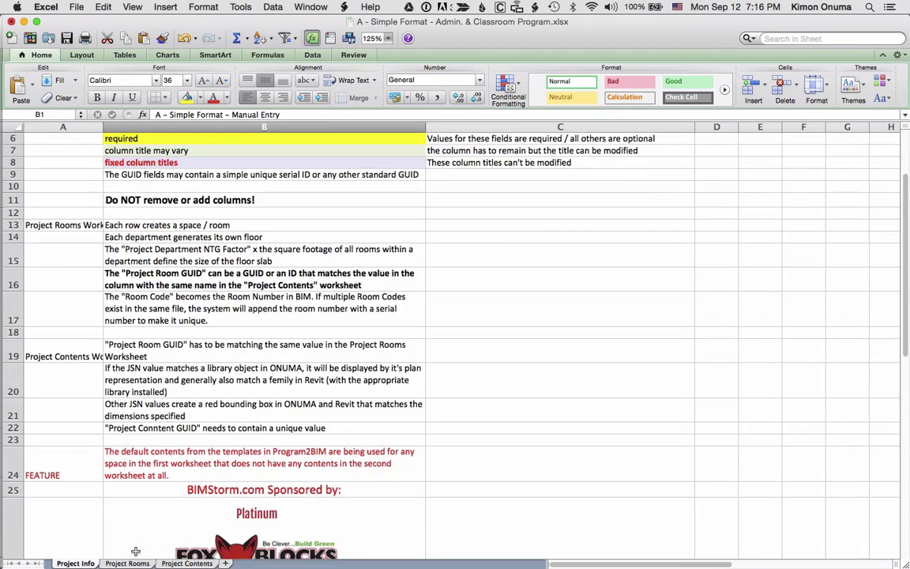
pyautogui.scroll(-3, 134, 506)
# - Examine the room names and room codes on the Project Rooms sheet
pyautogui.click(128, 563)
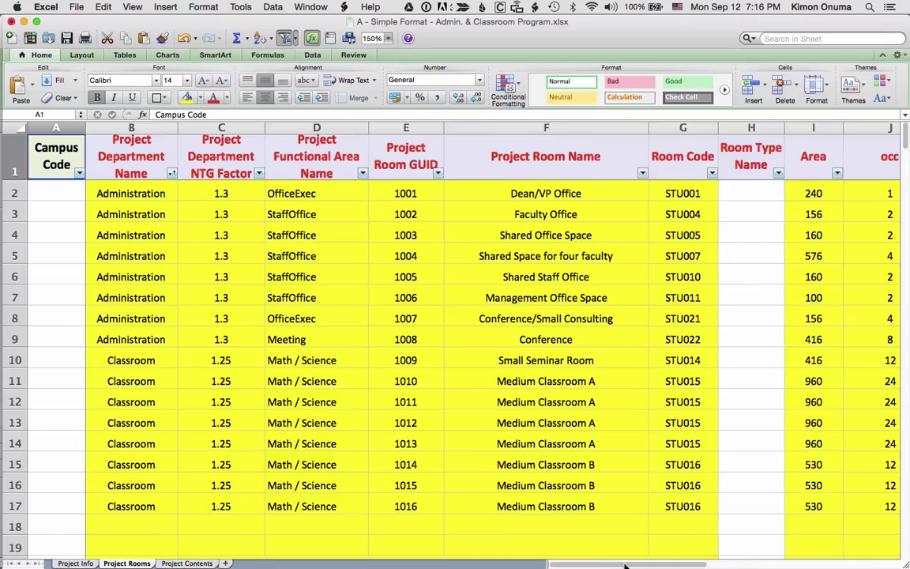
pyautogui.moveTo(624, 566); pyautogui.dragTo(537, 555)
pyautogui.moveTo(542, 190); pyautogui.dragTo(548, 387)
pyautogui.moveTo(683, 192); pyautogui.dragTo(691, 383)
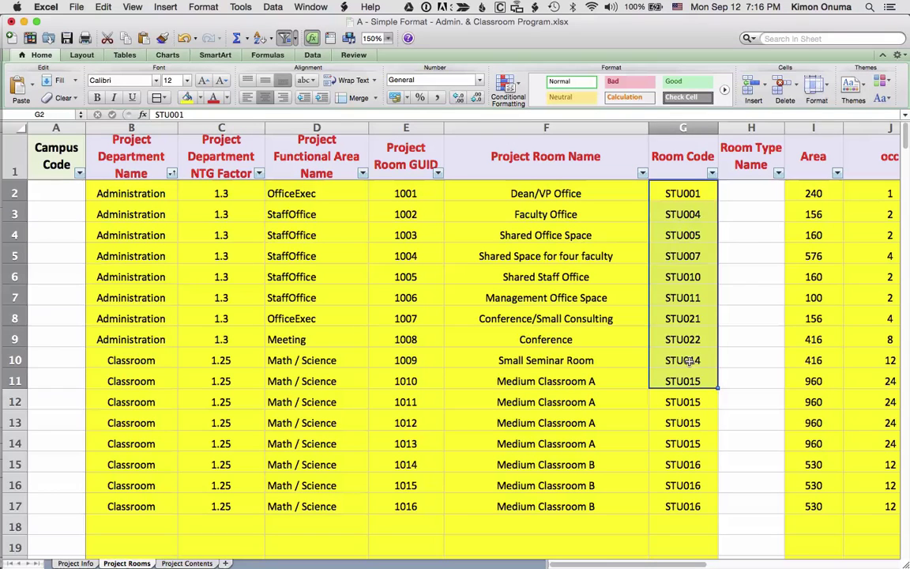
pyautogui.click(702, 381)
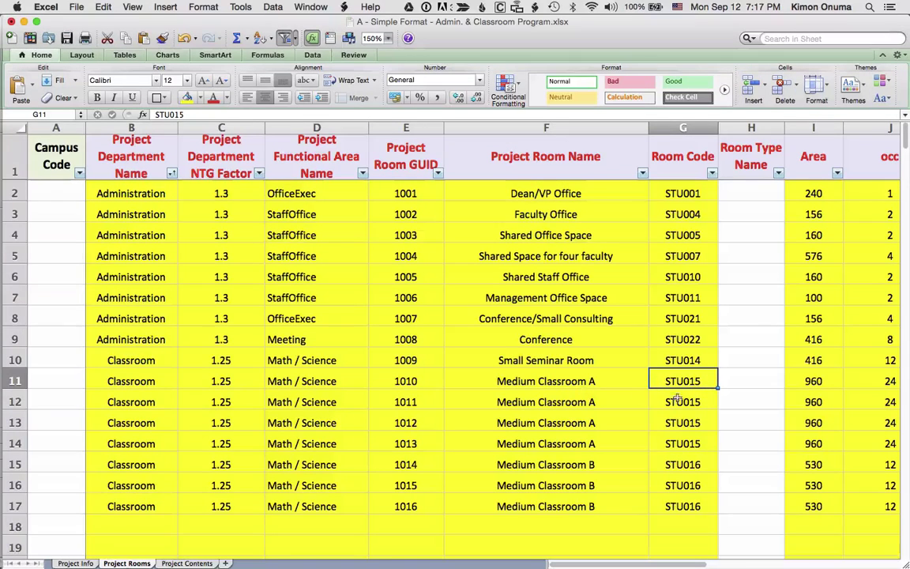
# - Set the area of the Medium Classroom A with room GUID 1010 to 1200
pyautogui.click(814, 381)
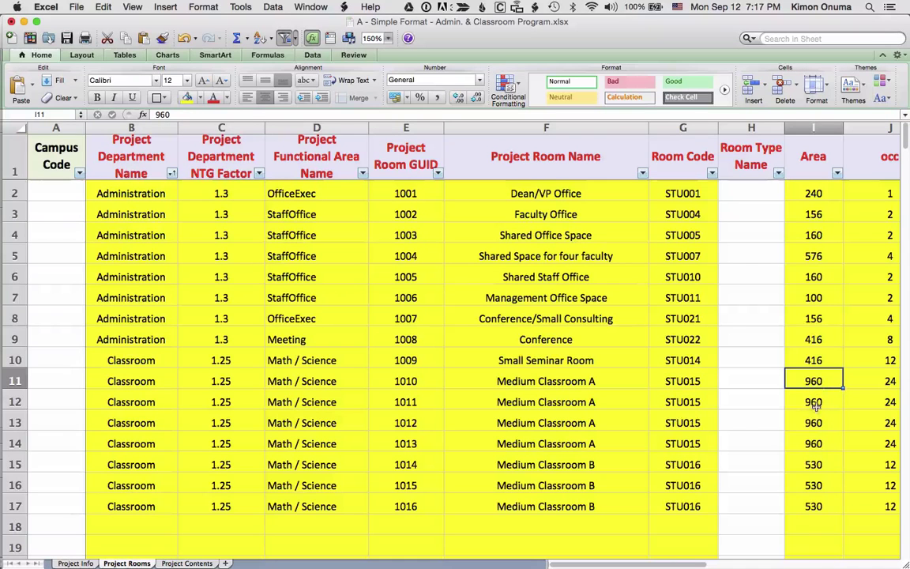
pyautogui.doubleClick(815, 381)
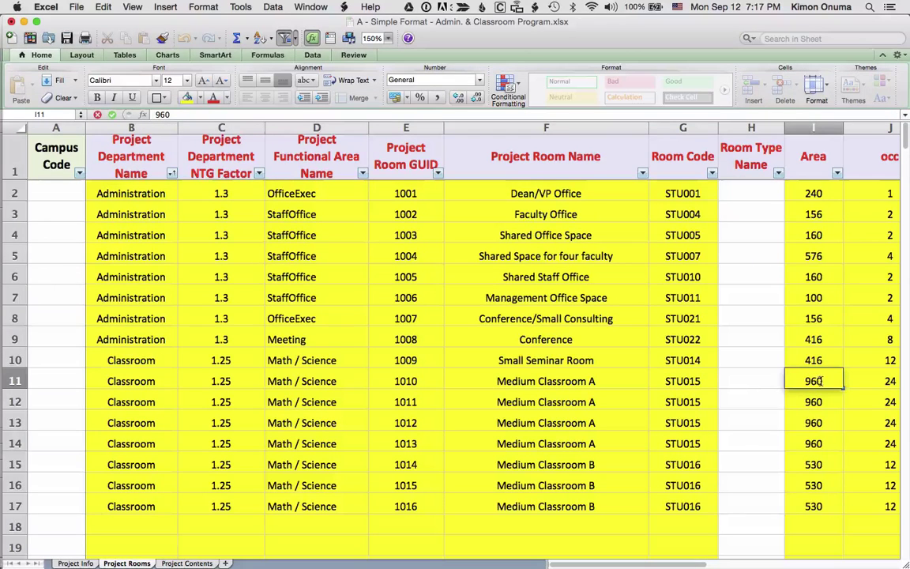
pyautogui.doubleClick(797, 380)
pyautogui.write('1200')
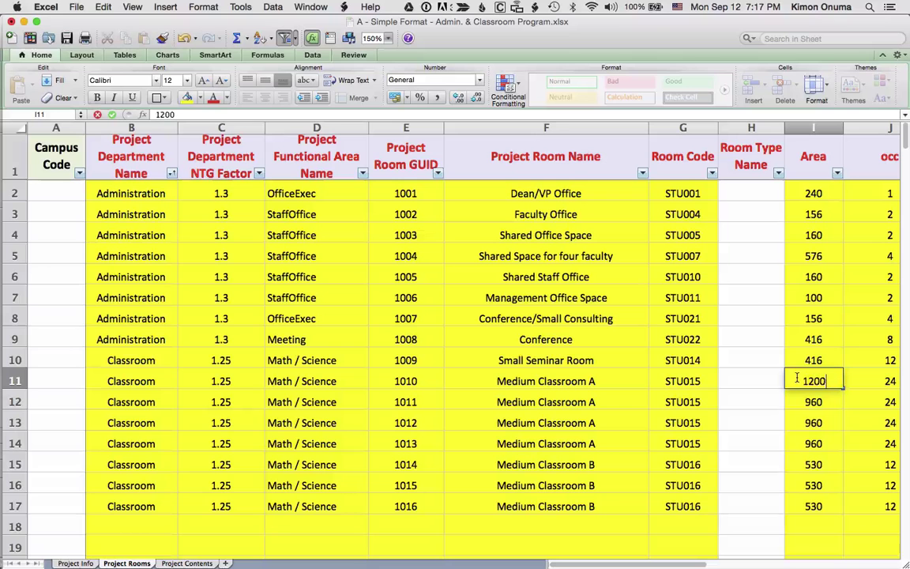
pyautogui.click(737, 381)
pyautogui.click(618, 381)
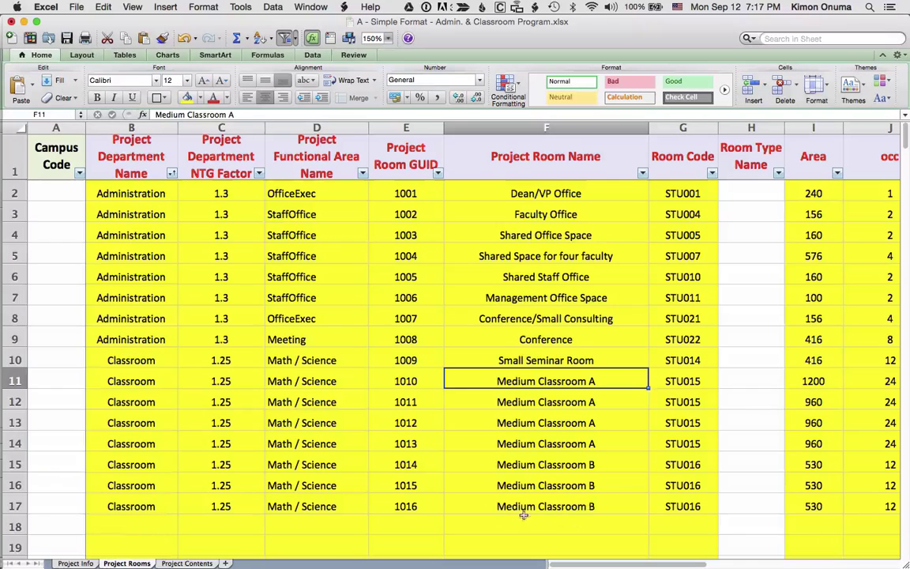
# - Copy the last Medium Classroom B row, row 17, into the empty row 18
pyautogui.moveTo(594, 509); pyautogui.dragTo(664, 506)
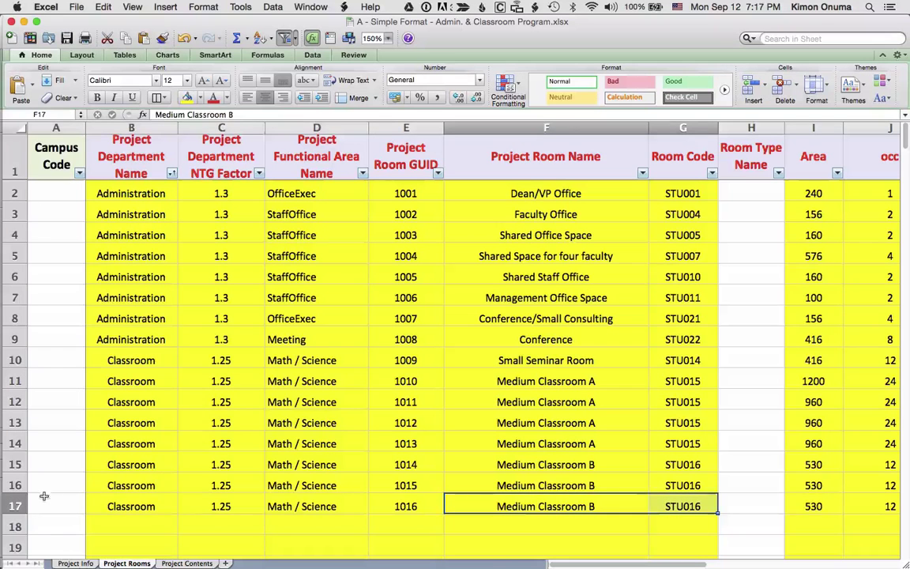
pyautogui.click(19, 507)
pyautogui.press('super+c')
pyautogui.click(15, 525)
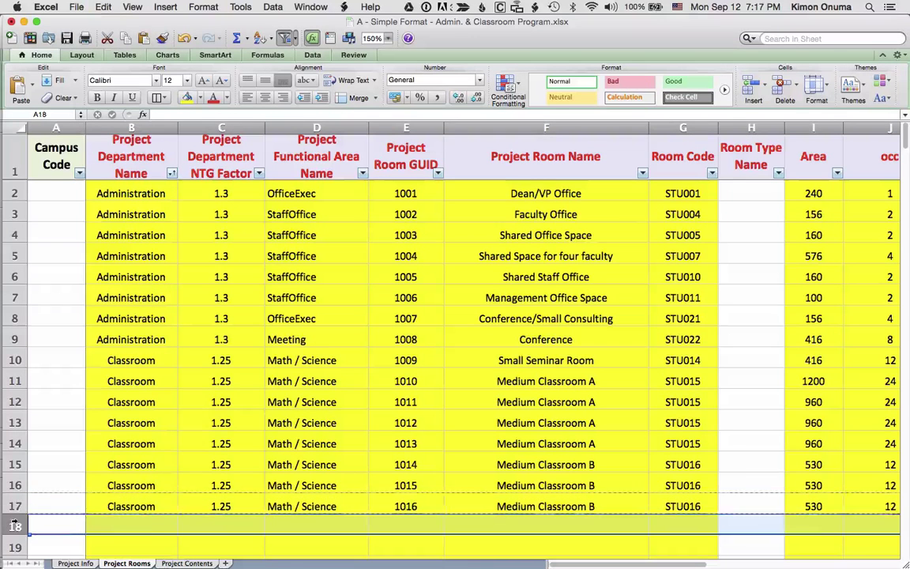
pyautogui.press('super+v')
# - Set the Project Room GUID of the duplicated classroom in row 18 to 1017
pyautogui.click(423, 526)
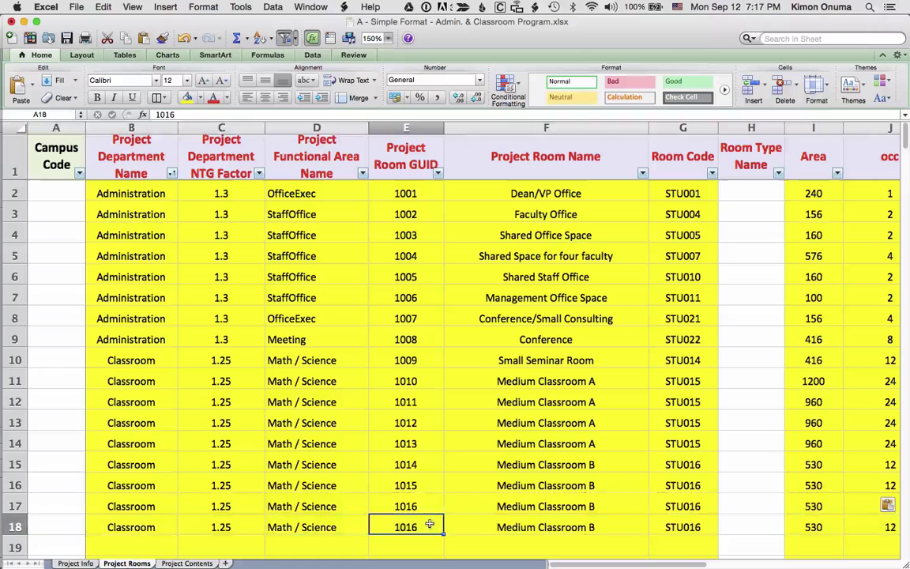
pyautogui.doubleClick(411, 528)
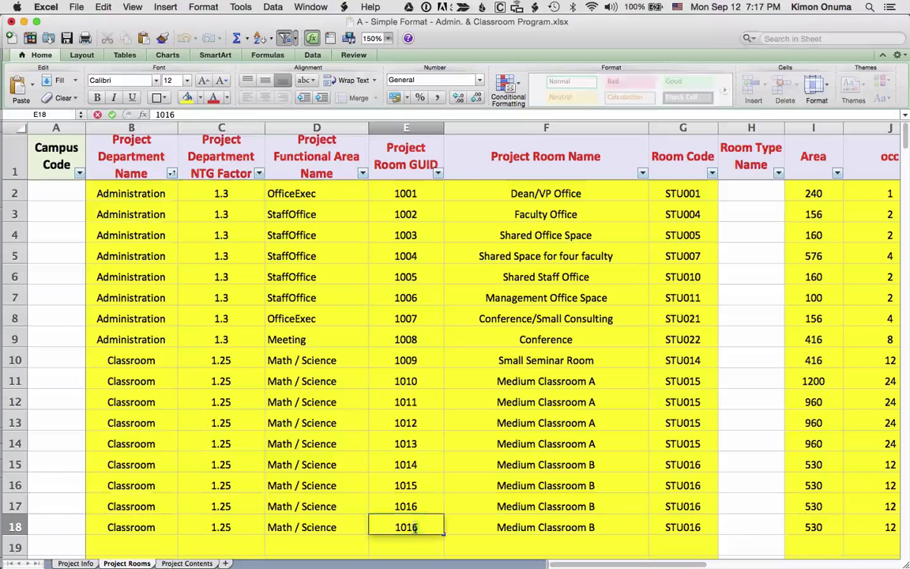
pyautogui.moveTo(413, 529); pyautogui.dragTo(430, 530)
pyautogui.write('7')
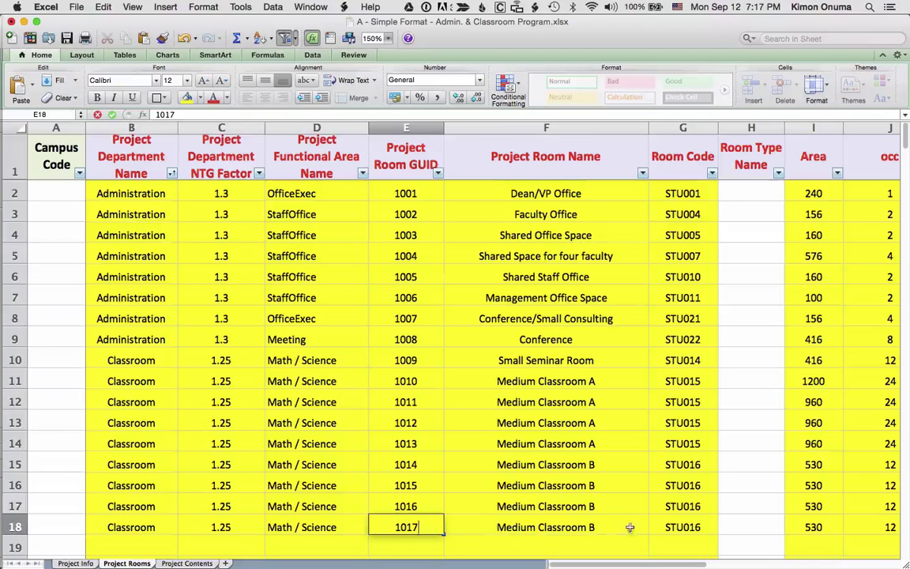
pyautogui.click(689, 526)
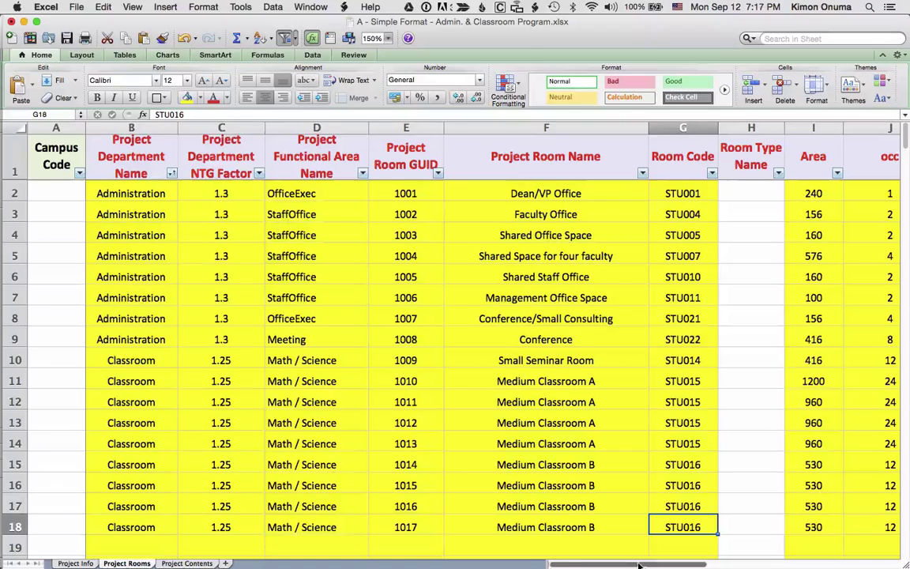
# - Check the remaining Project Rooms columns and the Project Contents sheet, and return to Project Rooms
pyautogui.moveTo(635, 566); pyautogui.dragTo(505, 566)
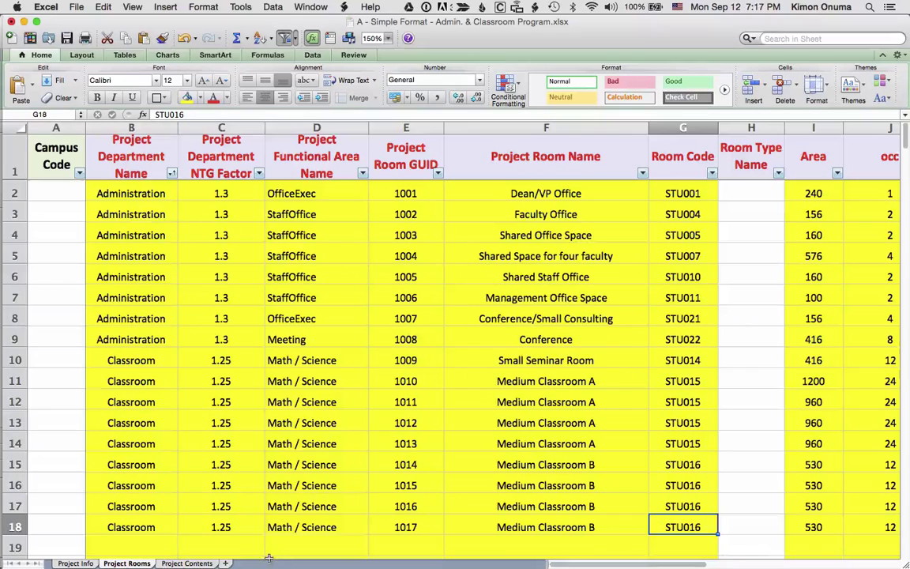
pyautogui.click(207, 564)
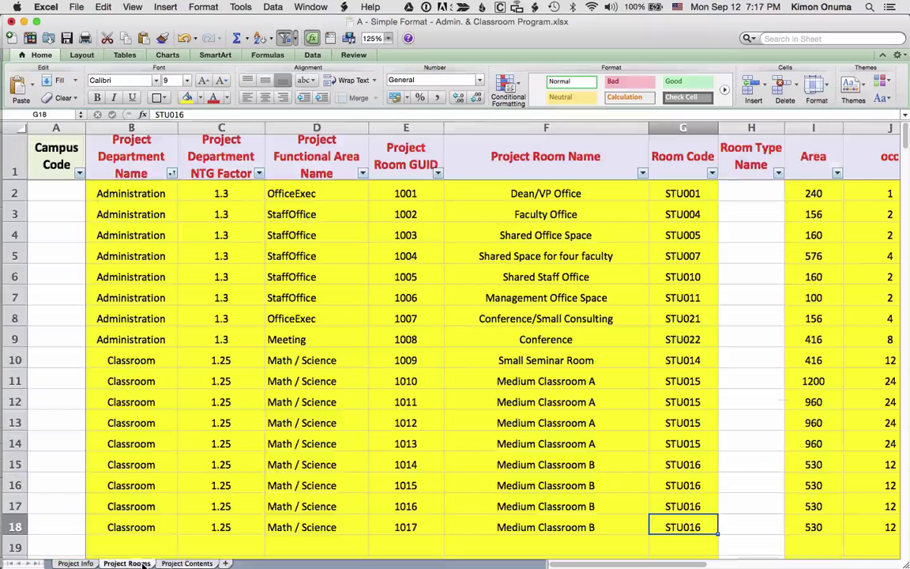
pyautogui.click(128, 564)
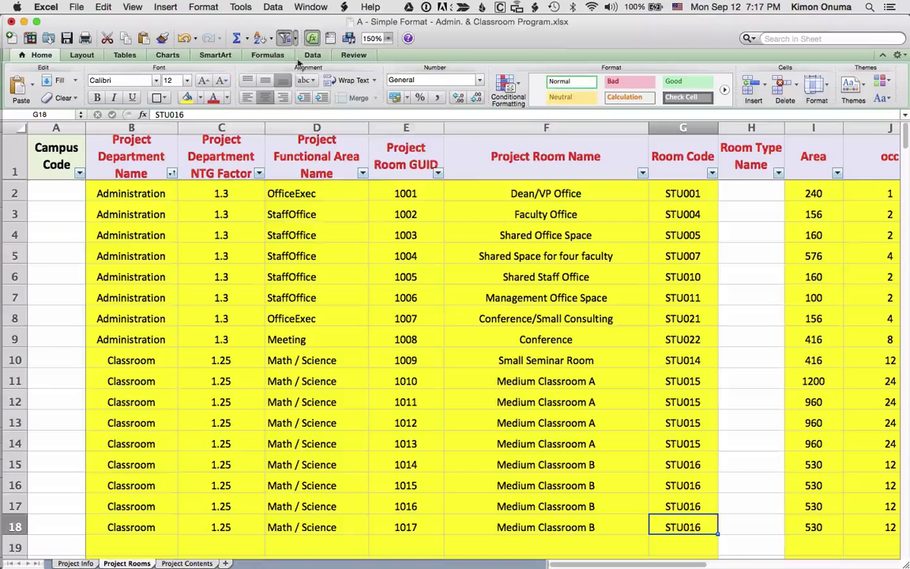
# - Bring up the B - SEPS Format - Clinic Program Requirements workbook and examine its Project Rooms sheet
pyautogui.click(310, 7)
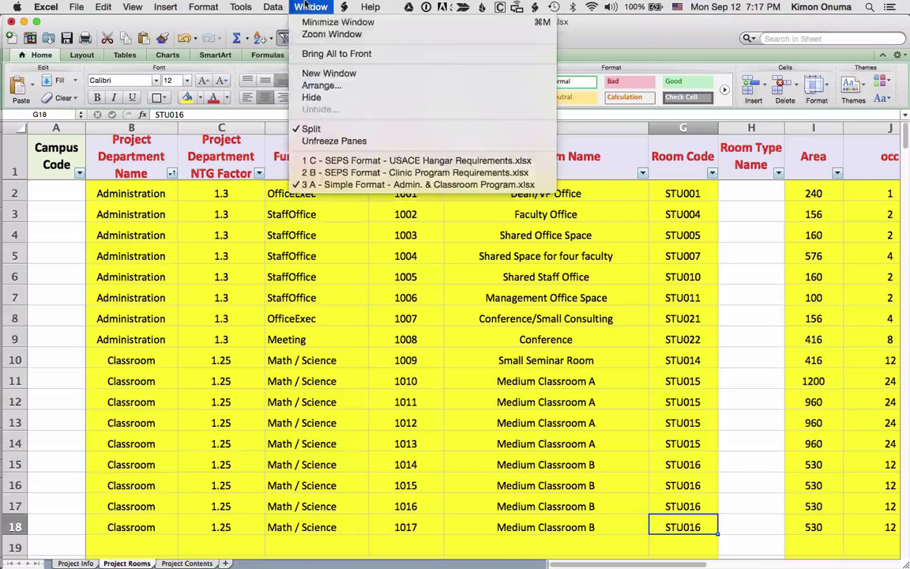
pyautogui.click(330, 172)
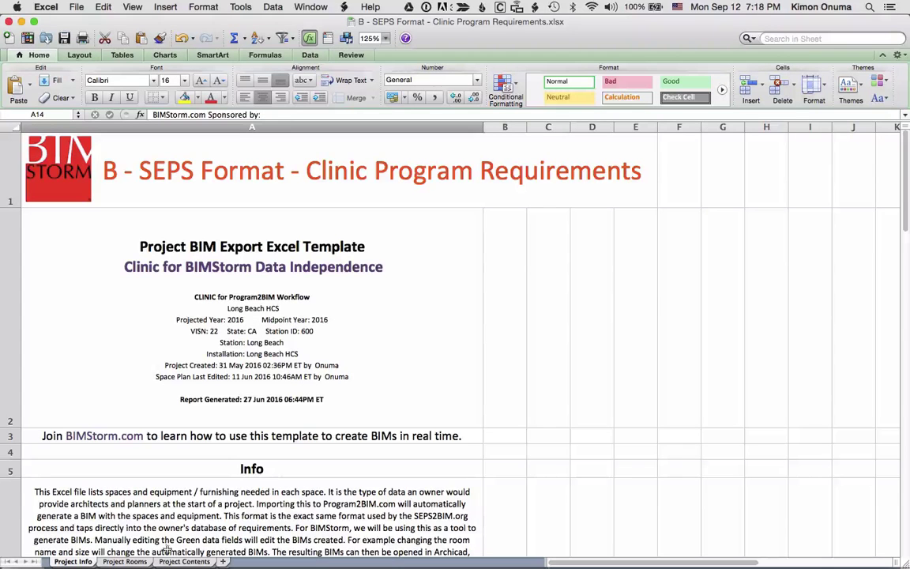
pyautogui.click(124, 562)
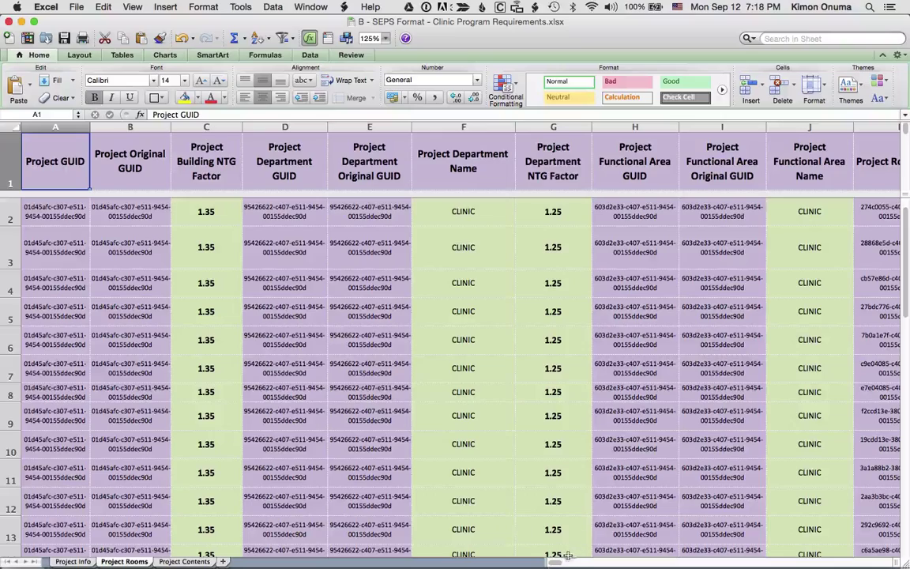
pyautogui.moveTo(558, 563)
pyautogui.mouseDown()
pyautogui.moveTo(588, 563)
pyautogui.moveTo(553, 565)
pyautogui.mouseUp()
# - Look through the clinic workbook's Project Contents list and return to its Project Info sheet
pyautogui.click(184, 561)
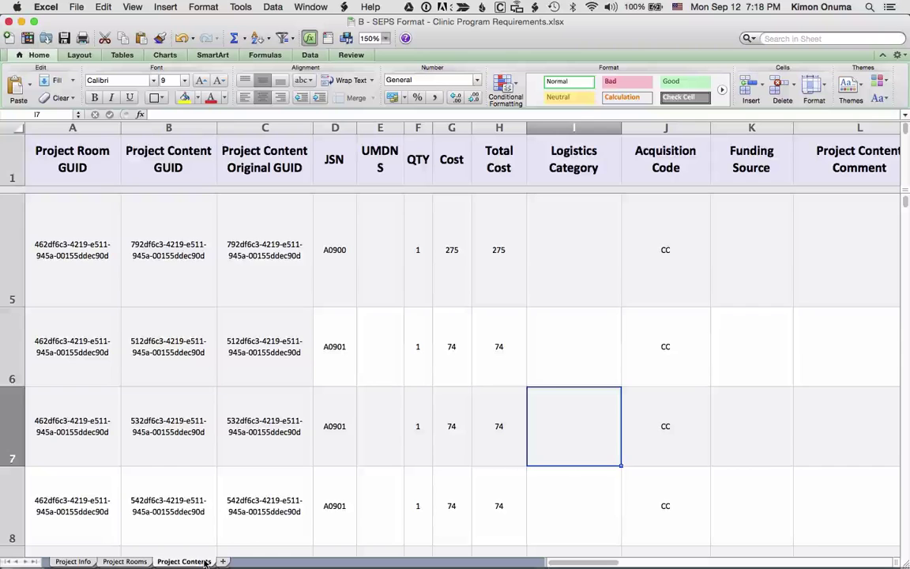
pyautogui.scroll(-20, 225, 542)
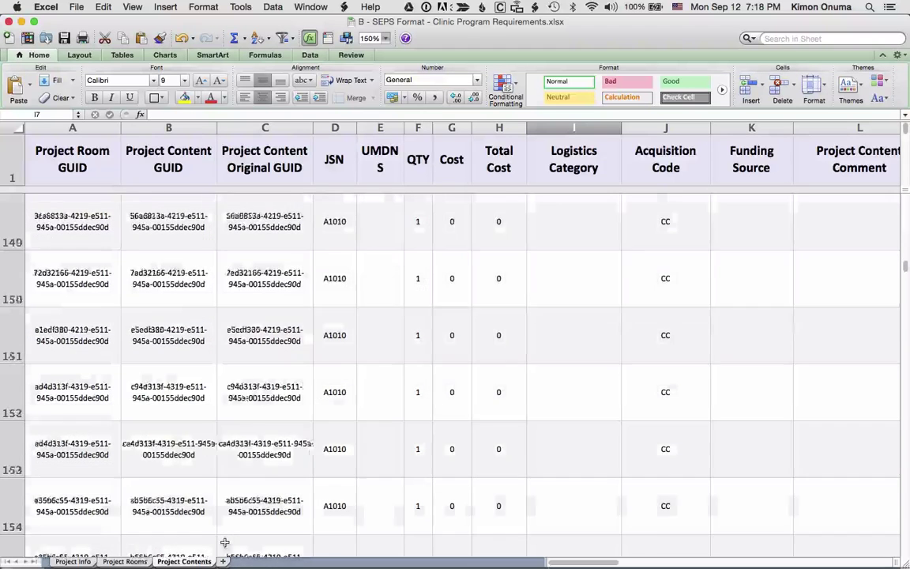
pyautogui.scroll(20, 225, 542)
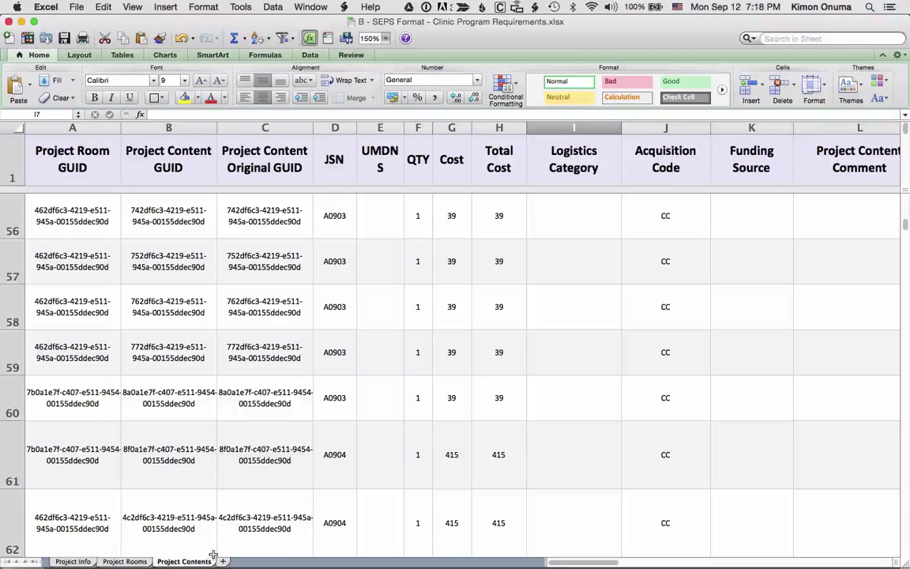
pyautogui.click(127, 561)
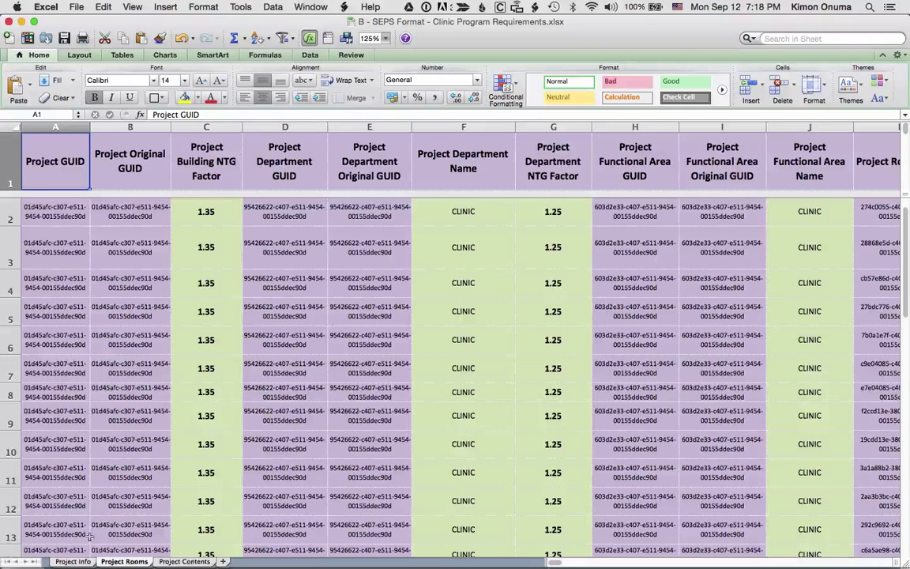
pyautogui.click(72, 561)
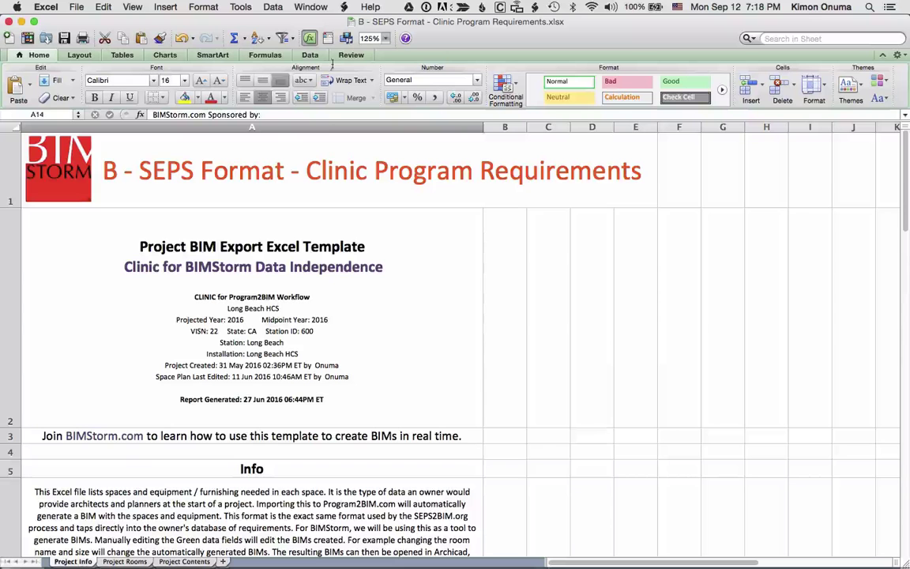
# - Bring up the C - SEPS Format - USACE Hangar Requirements workbook and examine the room types and areas on Project Rooms
pyautogui.click(310, 6)
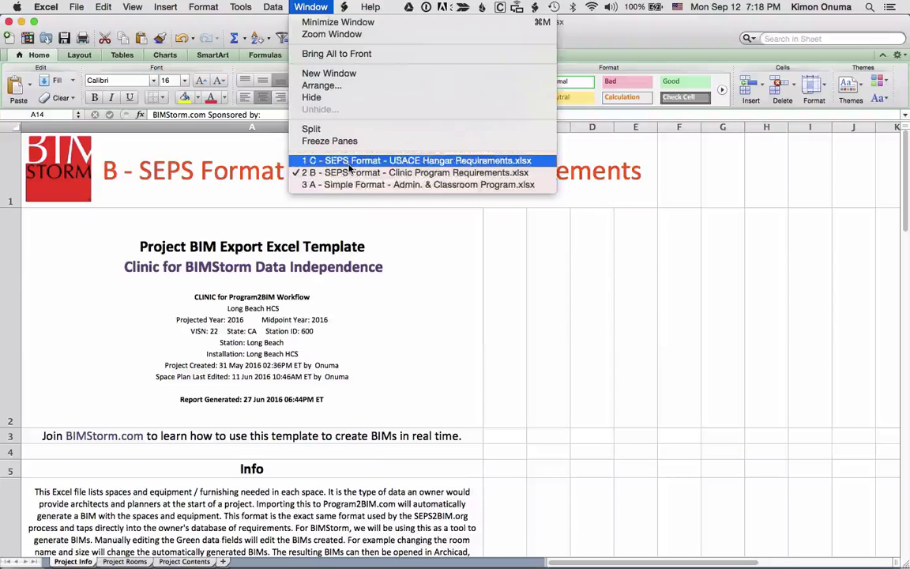
pyautogui.click(316, 159)
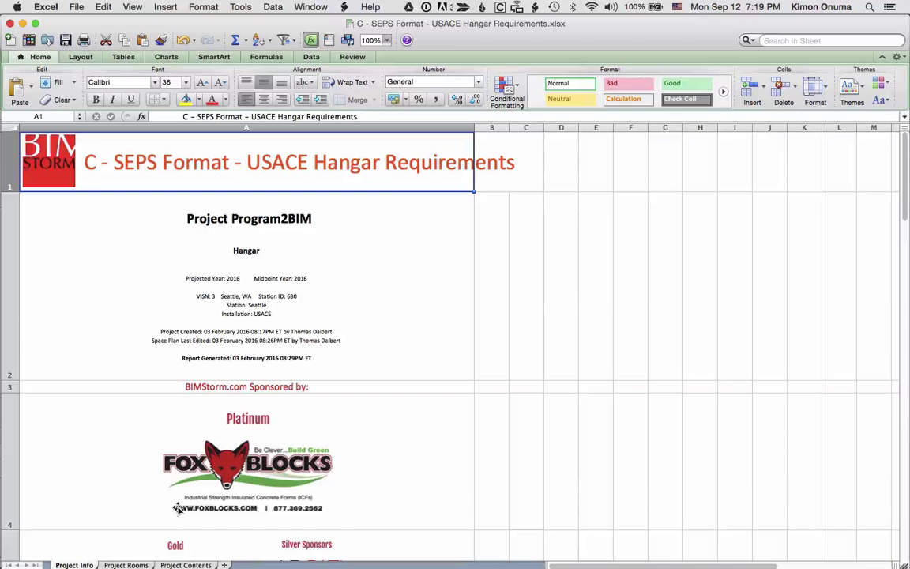
pyautogui.click(127, 565)
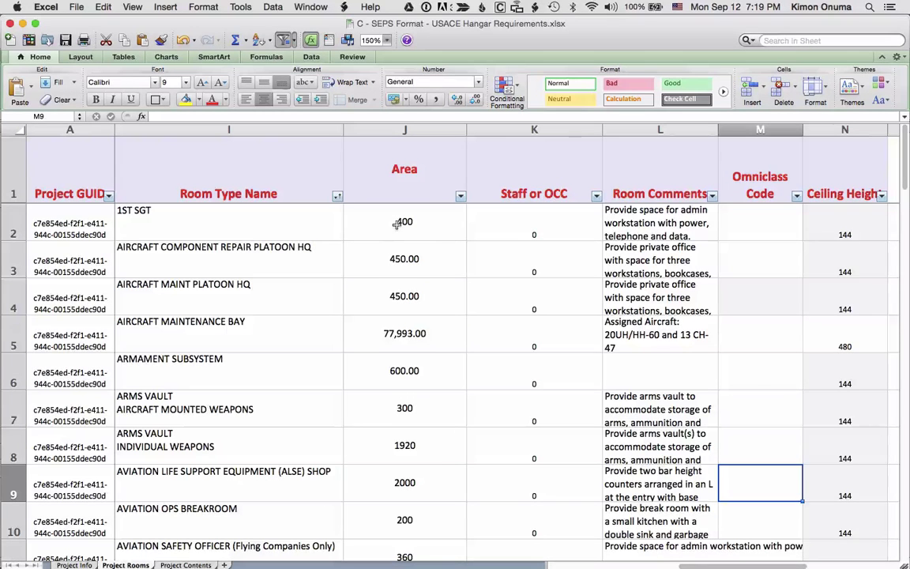
pyautogui.moveTo(214, 222); pyautogui.dragTo(404, 478)
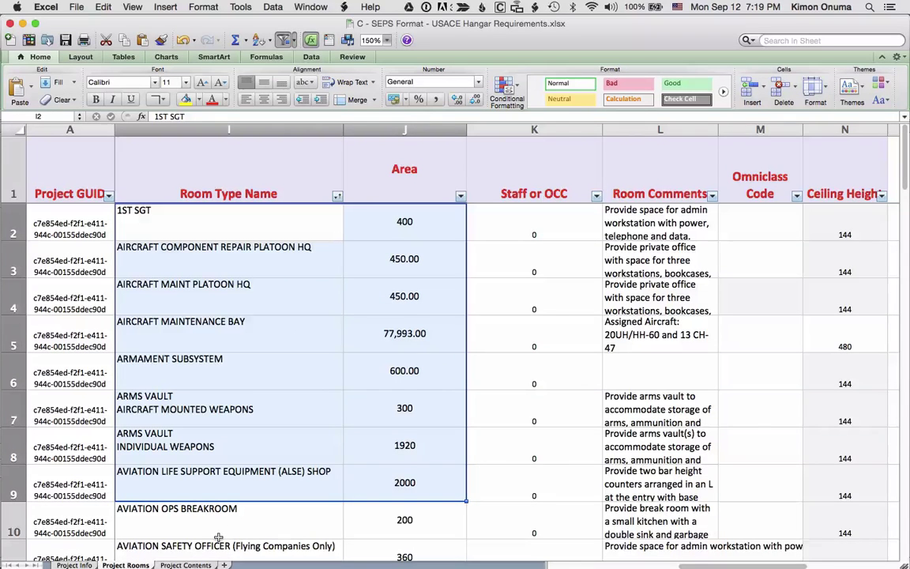
# - Switch to Finder and open Hangar Program2BIM.xlsx from the Program2BIM Templates folder
pyautogui.press('super+Tab')
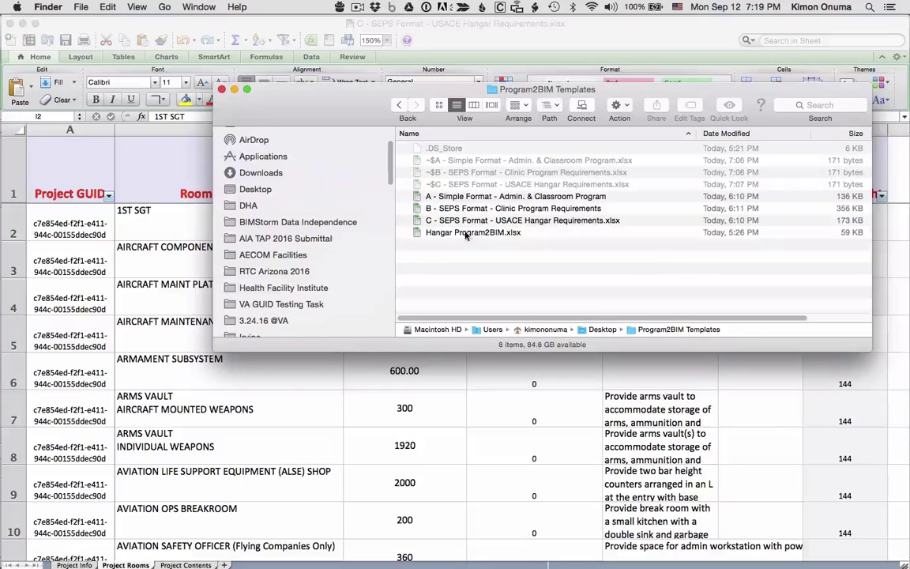
pyautogui.doubleClick(431, 233)
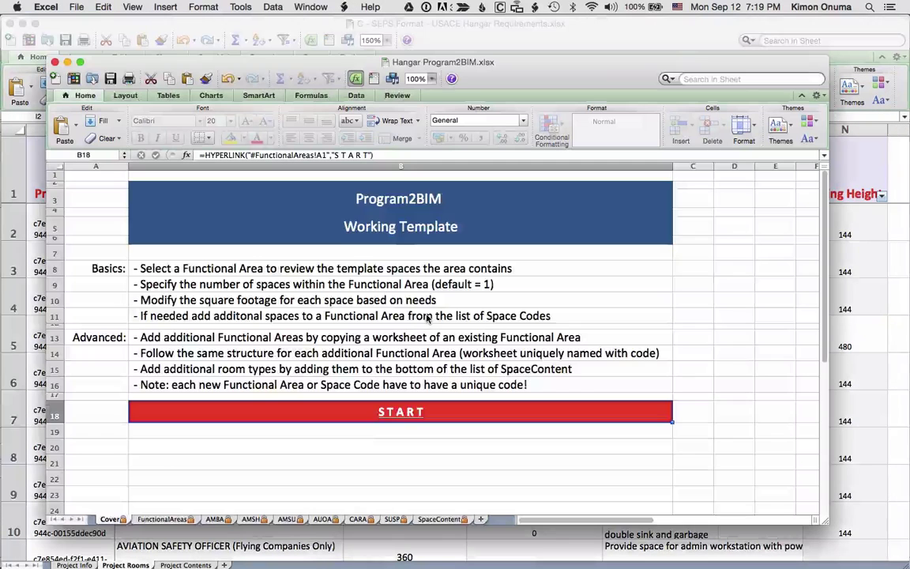
# - Look through the AMBA, AMSU and SpaceContent sheets of the Hangar Program2BIM workbook
pyautogui.click(215, 519)
pyautogui.click(286, 519)
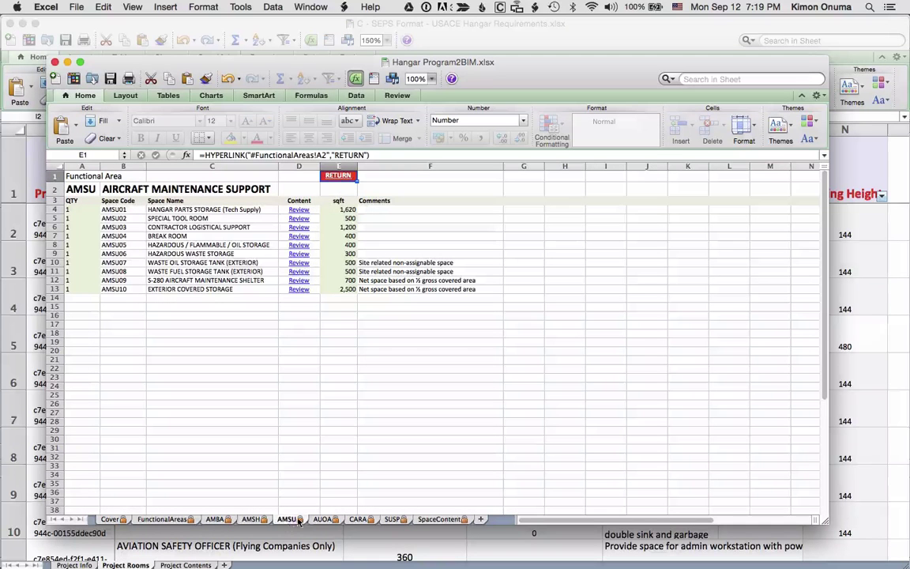
pyautogui.click(438, 520)
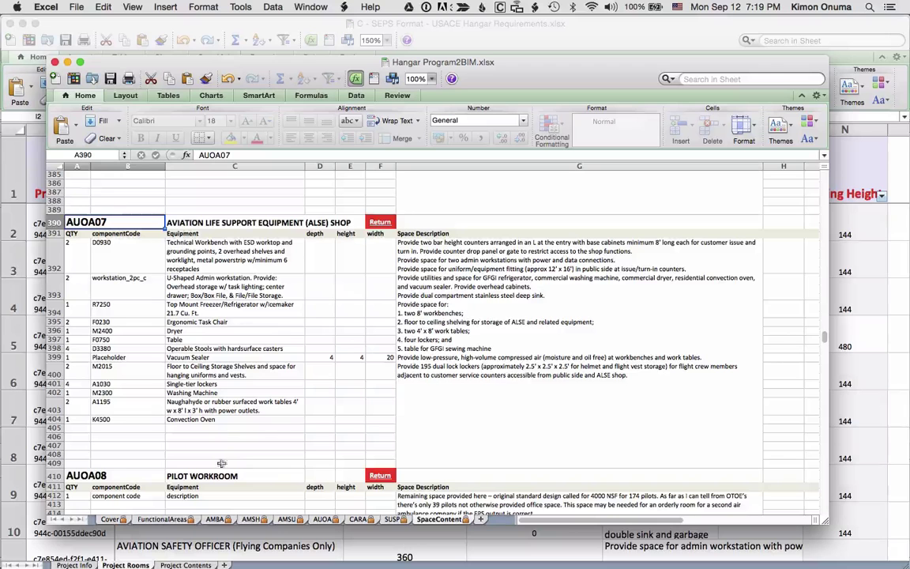
# - Return to the USACE Hangar Requirements workbook's Project Info sheet and bring up the A - Simple Format - Admin. & Classroom Program workbook
pyautogui.click(267, 549)
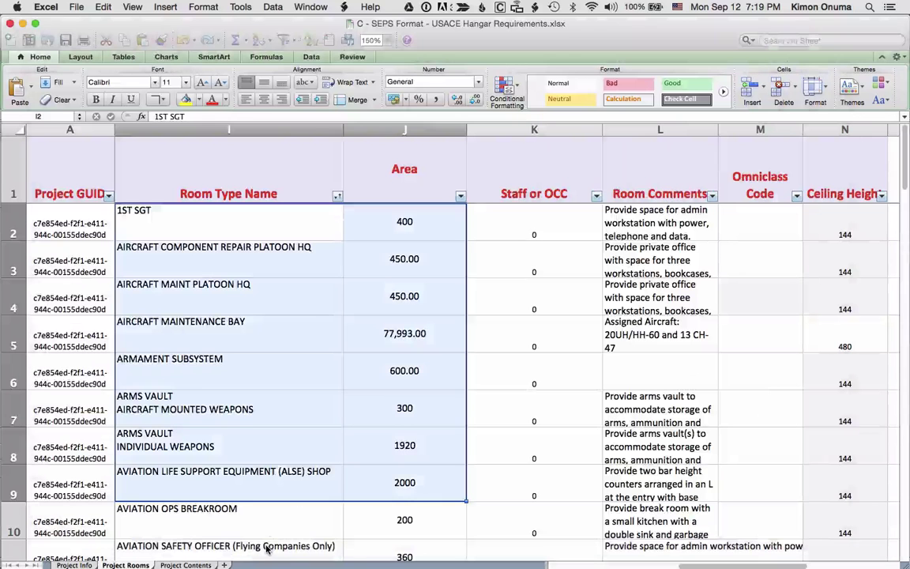
pyautogui.click(81, 565)
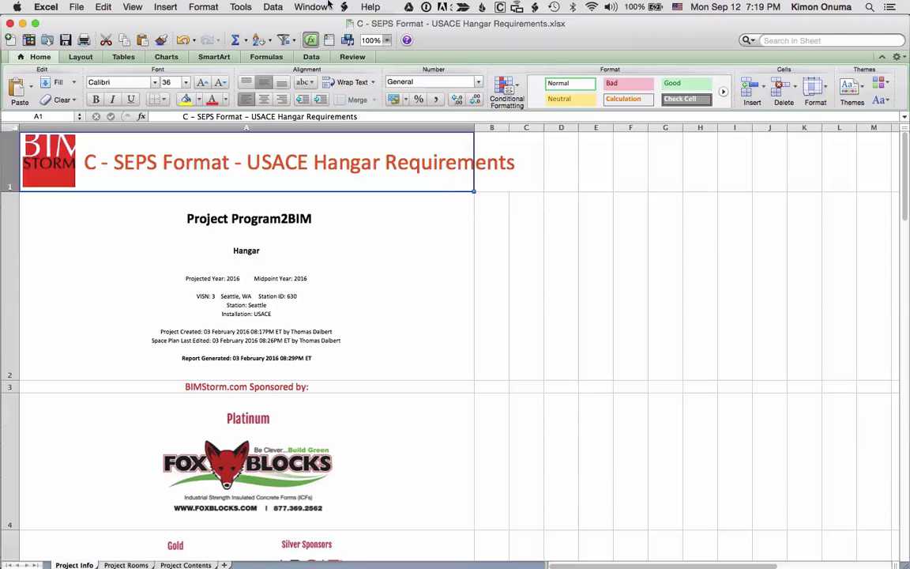
pyautogui.click(299, 7)
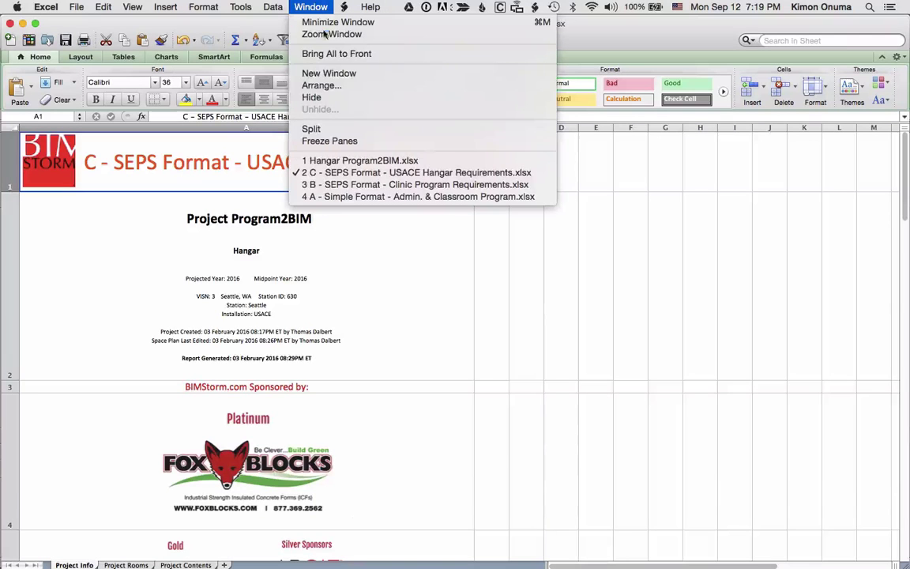
pyautogui.click(366, 197)
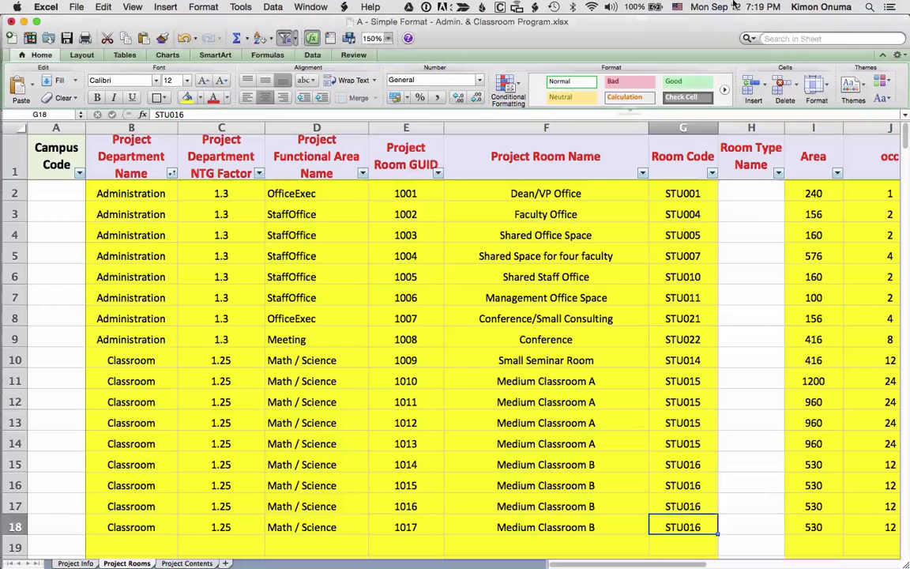
# - Switch to the browser and go to the Upload to BIMStorm form on the Project Generator page
pyautogui.press('super+Tab')
pyautogui.press('super+Tab')
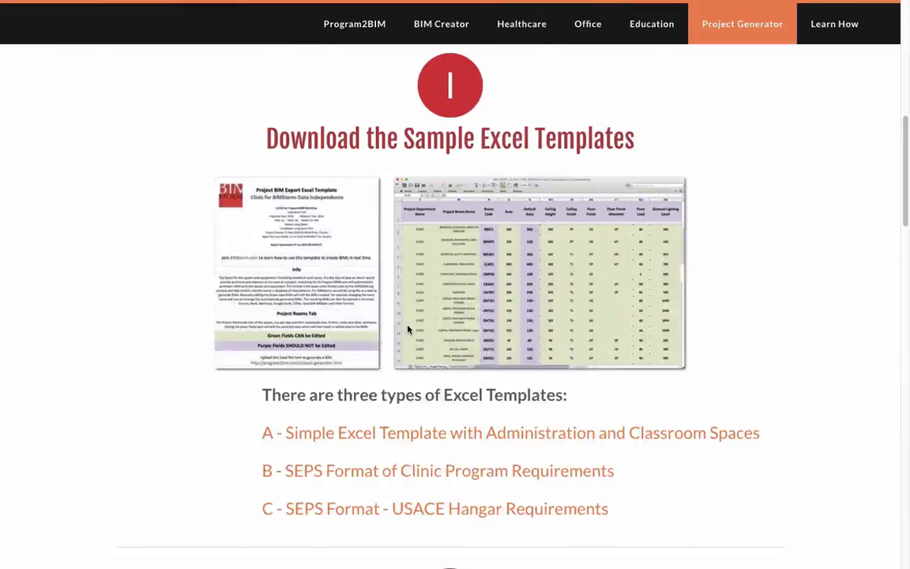
pyautogui.scroll(-10, 443, 285)
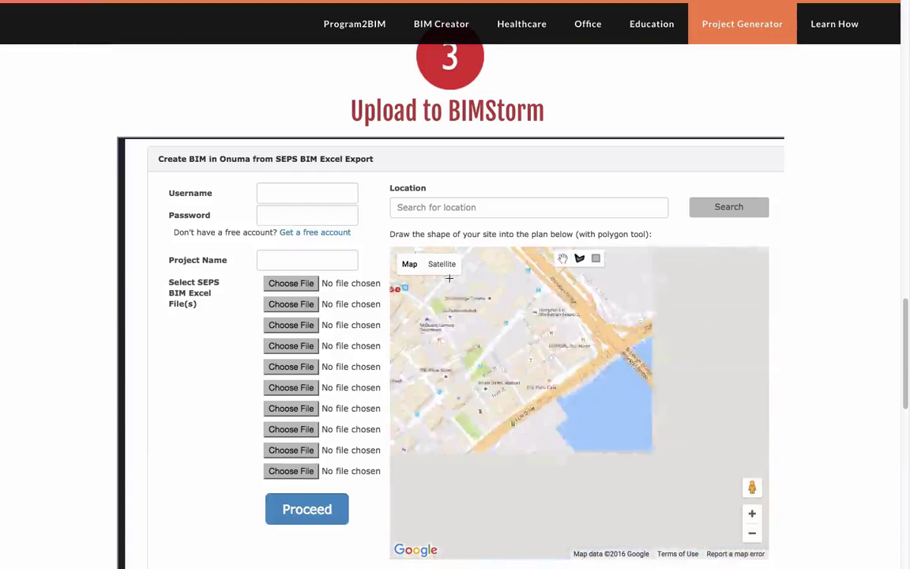